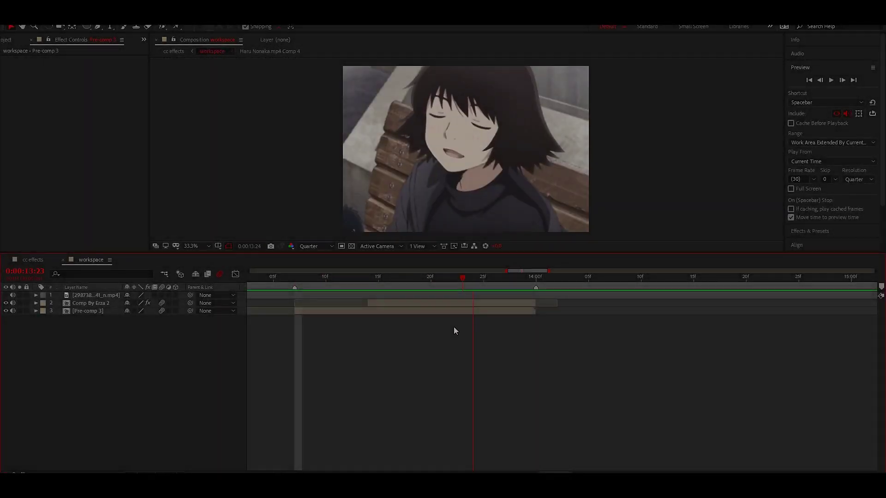
# Step: Scrub to 0:00:13:14 and select the Comp By Erza 2 layer
pyautogui.moveTo(461, 320)
pyautogui.mouseDown()
pyautogui.moveTo(305, 300)
pyautogui.moveTo(405, 321)
pyautogui.moveTo(385, 316)
pyautogui.mouseUp()
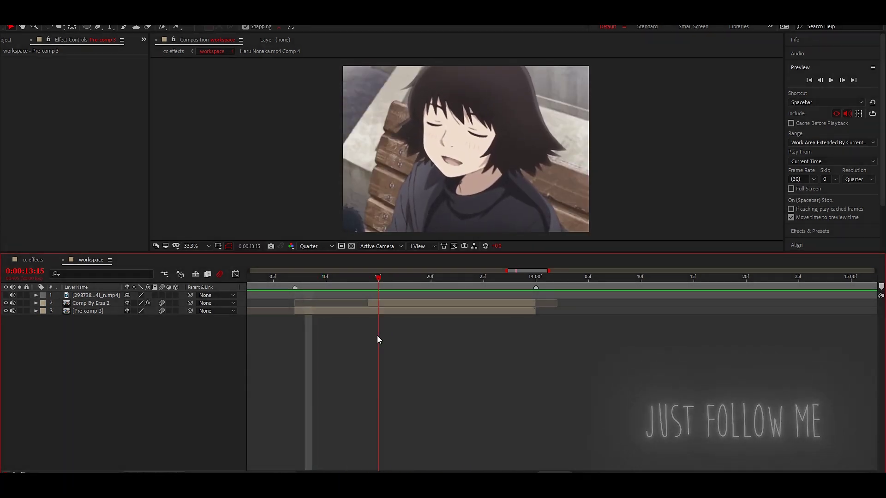
pyautogui.click(390, 303)
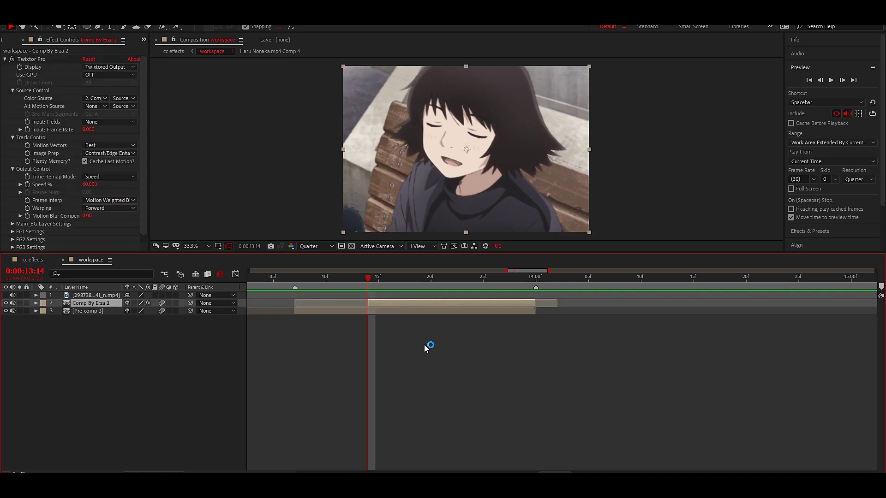
# Step: Create a new solid layer and fill it white with the Fill effect
pyautogui.hotkey('ctrl', 'y')
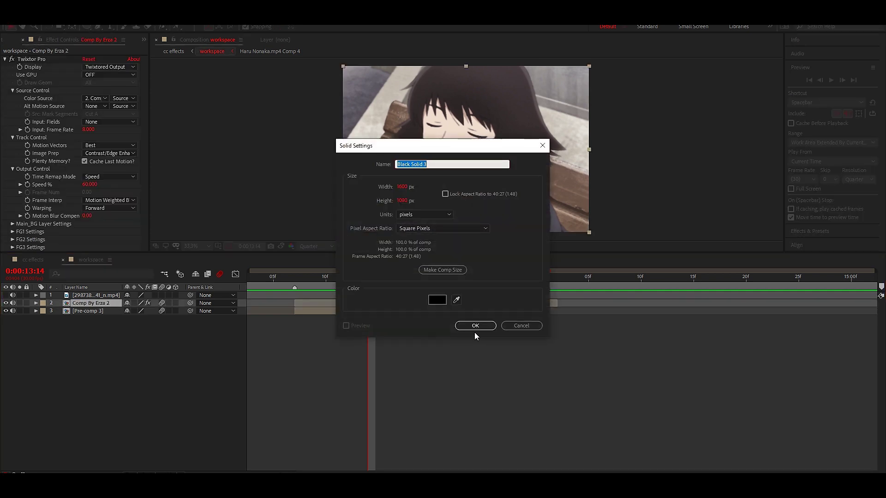
pyautogui.click(476, 326)
pyautogui.hotkey('ctrl', 'space')
pyautogui.write('f')
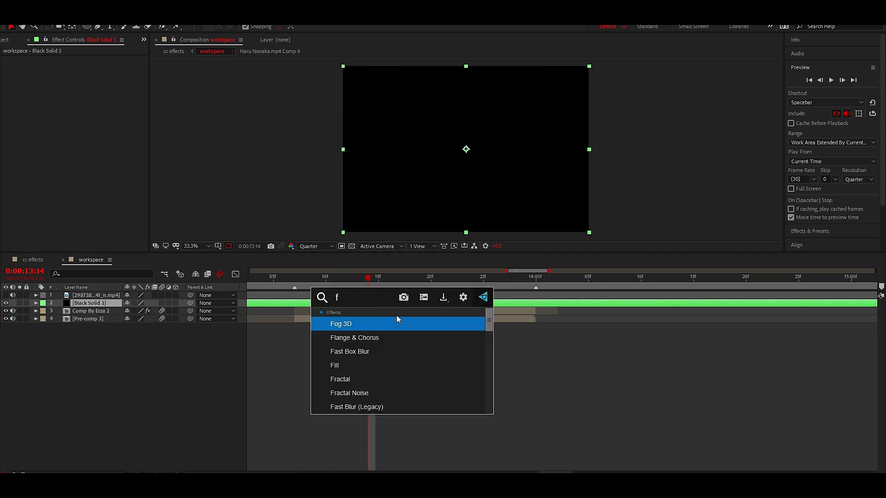
pyautogui.write('il')
pyautogui.click(356, 324)
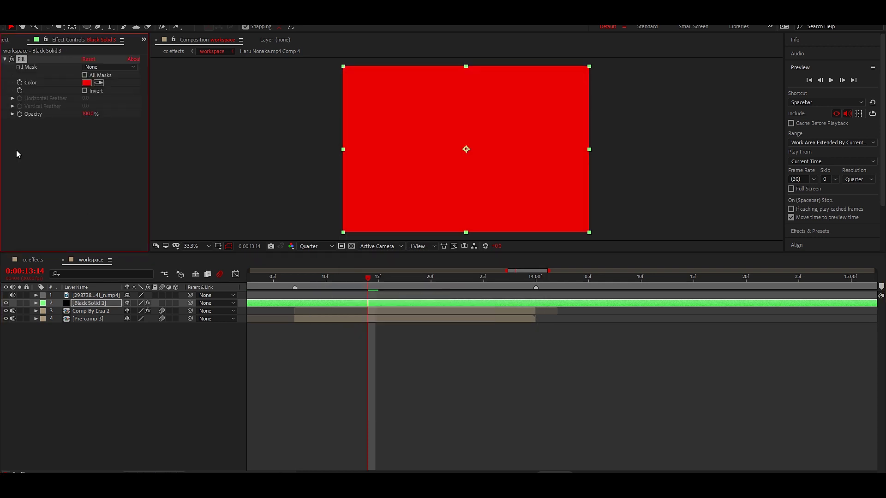
pyautogui.click(87, 83)
pyautogui.click(62, 230)
pyautogui.click(260, 231)
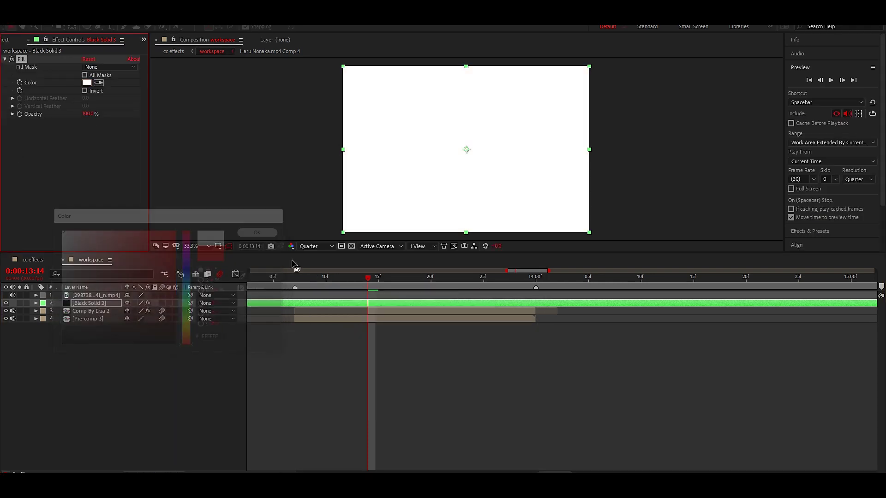
# Step: Trim the white solid so it runs only from 13:14 to 14:00
pyautogui.hotkey('alt', '[')
pyautogui.click(379, 292)
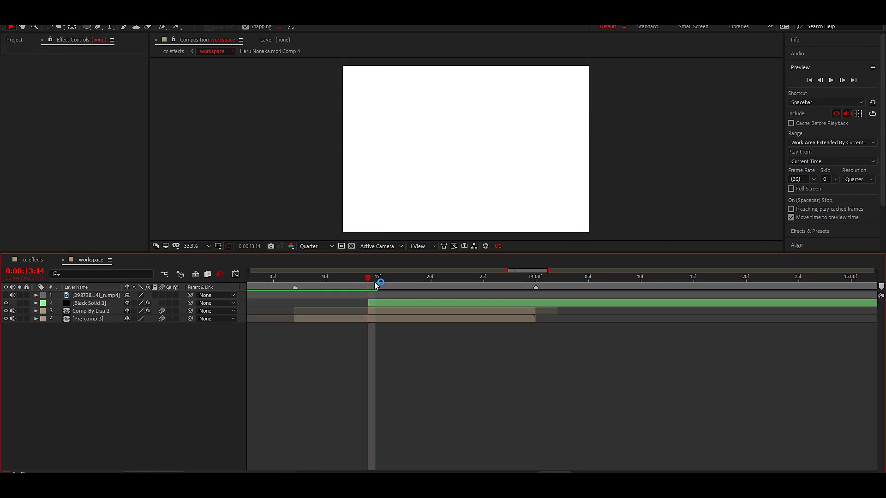
pyautogui.moveTo(376, 277)
pyautogui.mouseDown()
pyautogui.moveTo(441, 303)
pyautogui.moveTo(537, 310)
pyautogui.moveTo(368, 283)
pyautogui.mouseUp()
pyautogui.hotkey('ctrl', 'shift', 'd')
pyautogui.press('Delete')
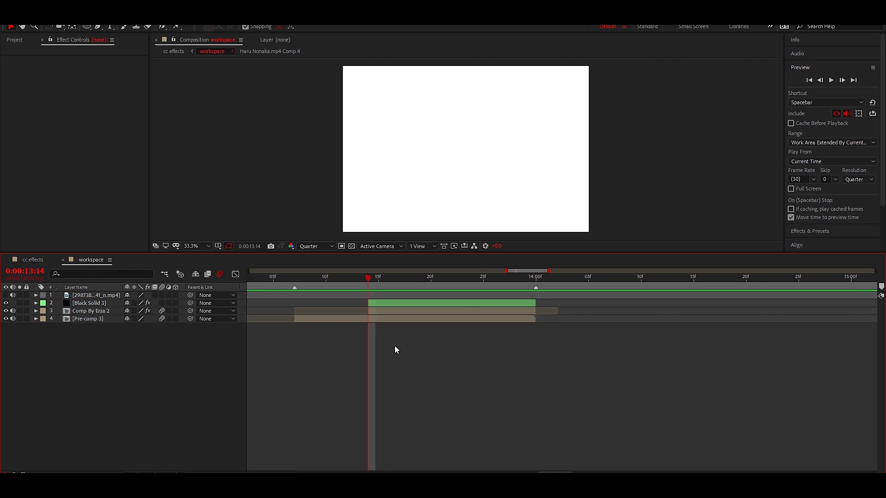
pyautogui.click(396, 300)
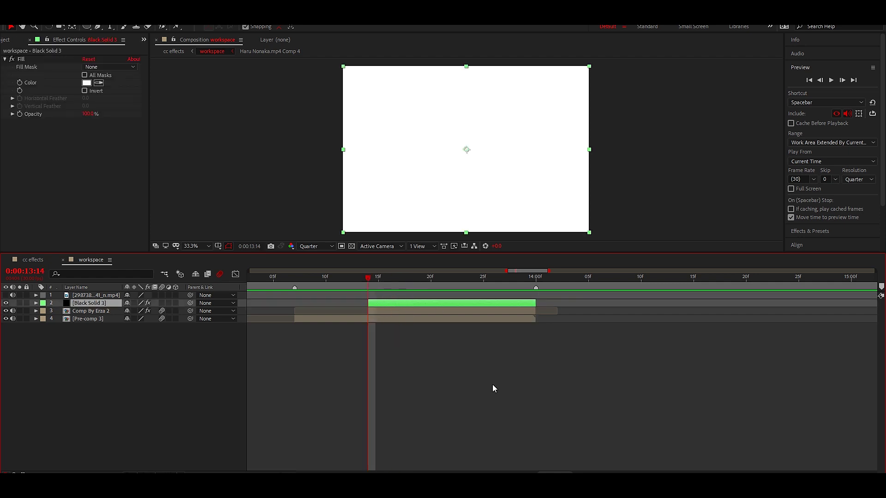
# Step: Apply Turbulent Displace to the white solid
pyautogui.hotkey('ctrl', 'space')
pyautogui.write('t')
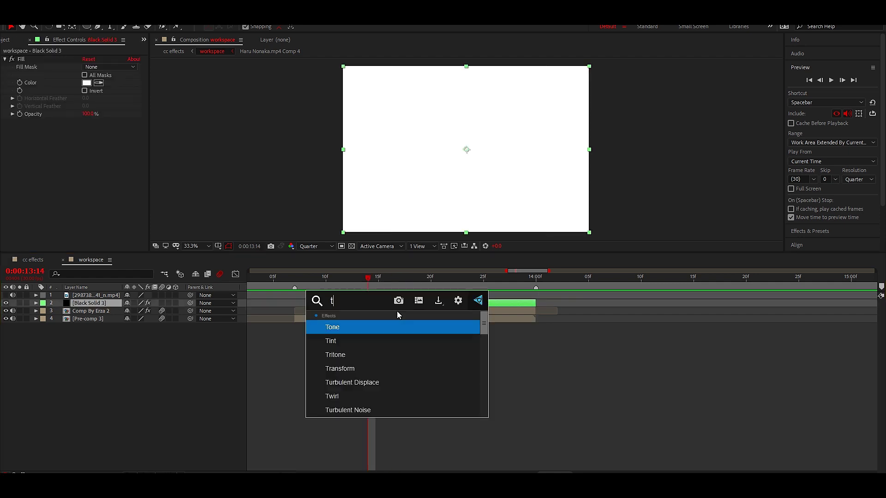
pyautogui.write('ur')
pyautogui.click(364, 328)
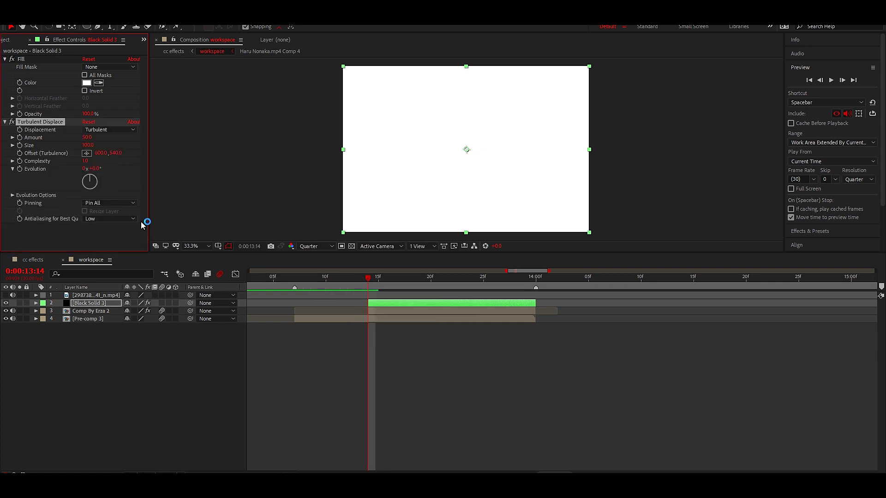
pyautogui.click(384, 407)
pyautogui.moveTo(364, 276)
pyautogui.mouseDown()
pyautogui.moveTo(387, 304)
pyautogui.moveTo(372, 300)
pyautogui.mouseUp()
pyautogui.click(372, 303)
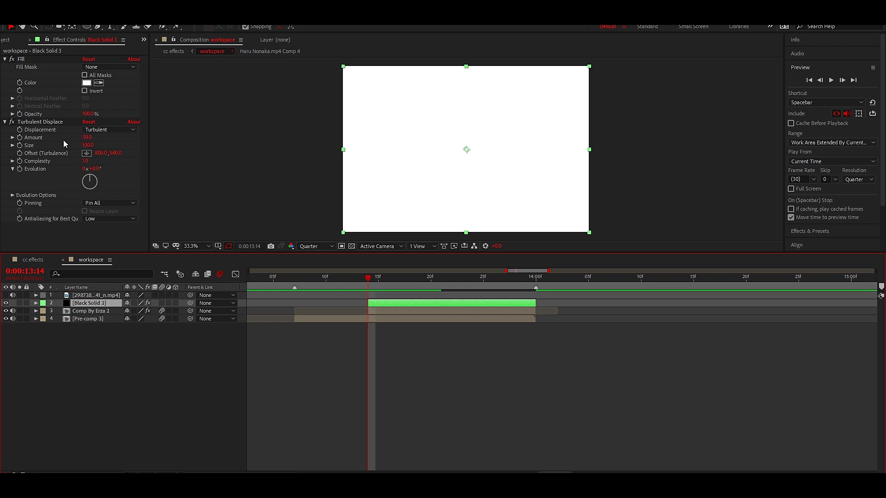
# Step: Keyframe Amount and Size from 0 at 13:14 up to 50 and 100 at 13:28
pyautogui.click(20, 145)
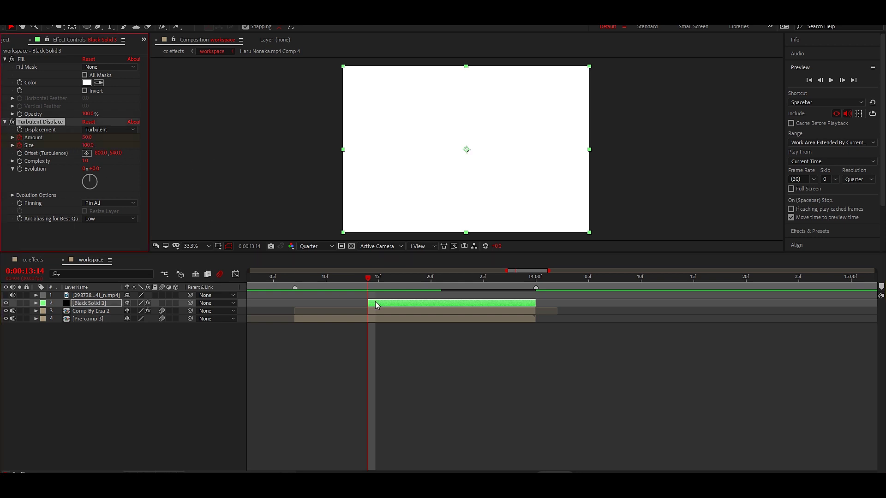
pyautogui.press('u')
pyautogui.moveTo(369, 314)
pyautogui.mouseDown()
pyautogui.moveTo(366, 330)
pyautogui.moveTo(516, 336)
pyautogui.mouseUp()
pyautogui.click(499, 398)
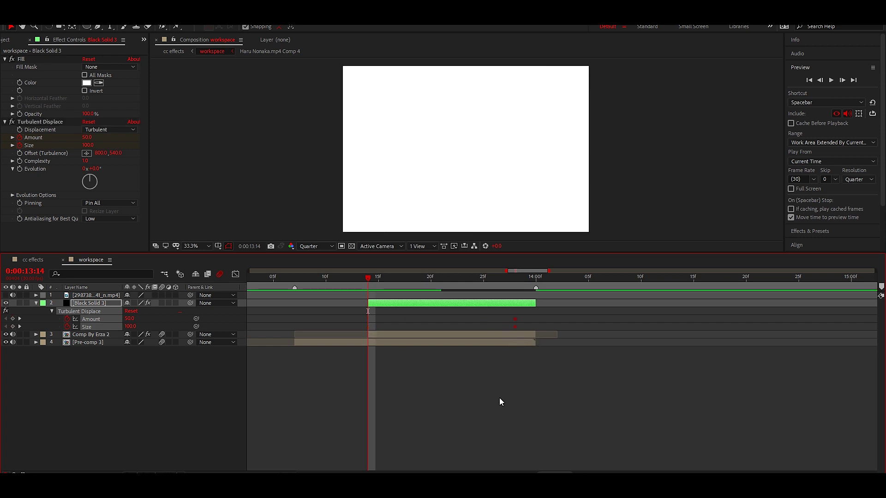
pyautogui.click(87, 138)
pyautogui.write('0')
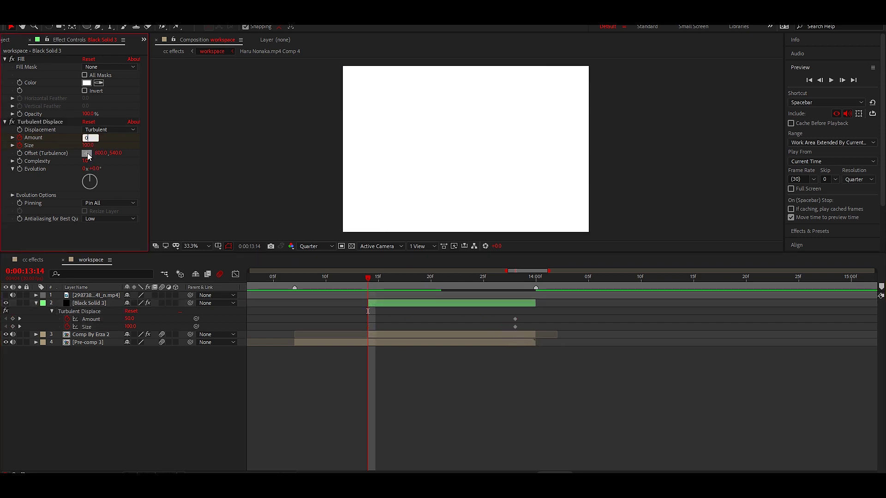
pyautogui.press('Tab')
pyautogui.write('2')
pyautogui.press('Return')
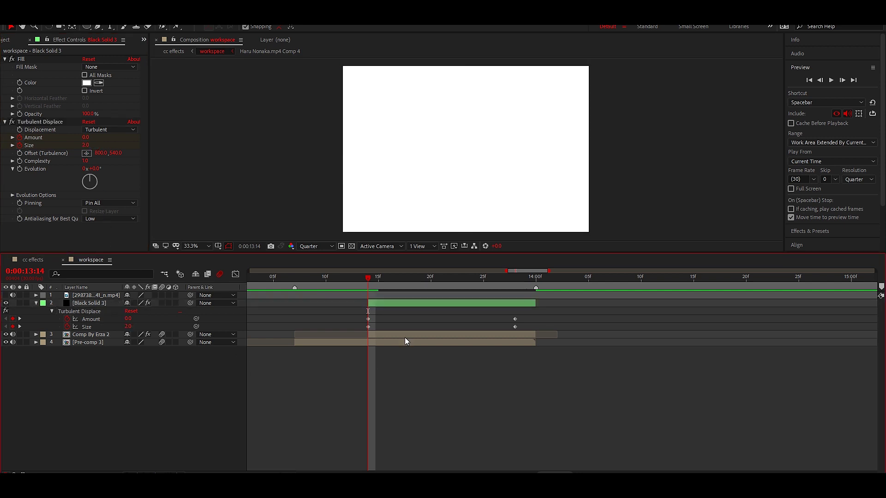
pyautogui.moveTo(368, 276)
pyautogui.mouseDown()
pyautogui.moveTo(452, 286)
pyautogui.moveTo(515, 310)
pyautogui.mouseUp()
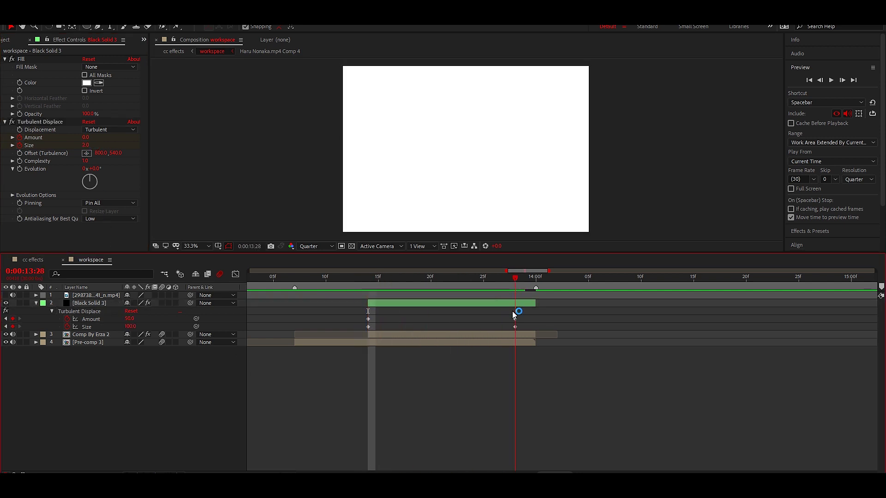
pyautogui.click(496, 304)
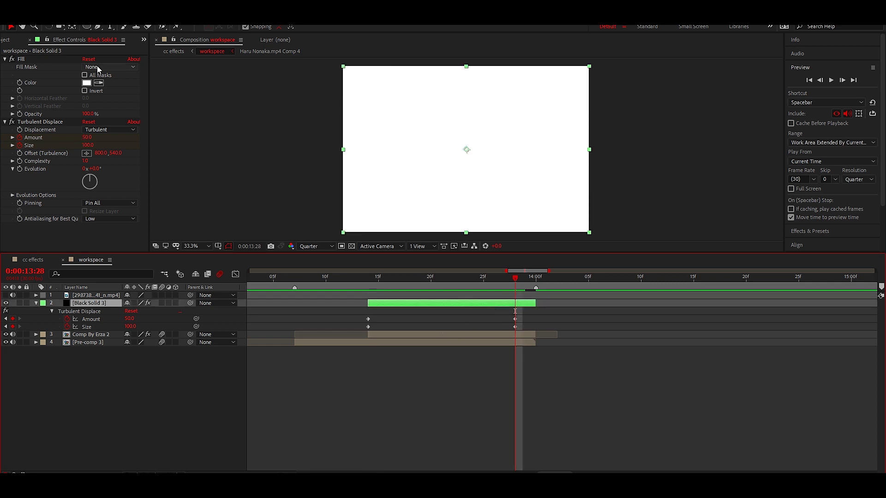
# Step: Add a full-layer elliptical mask to the white solid and scale it to 149%
pyautogui.doubleClick(88, 28)
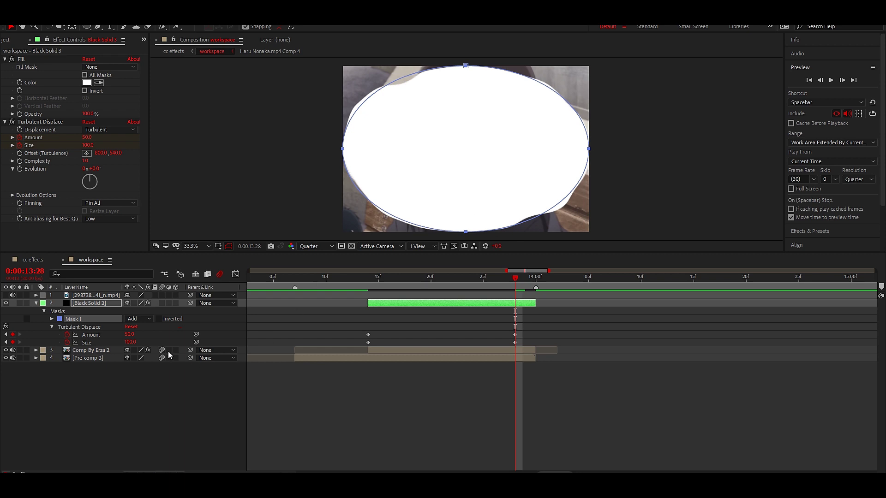
pyautogui.press('s')
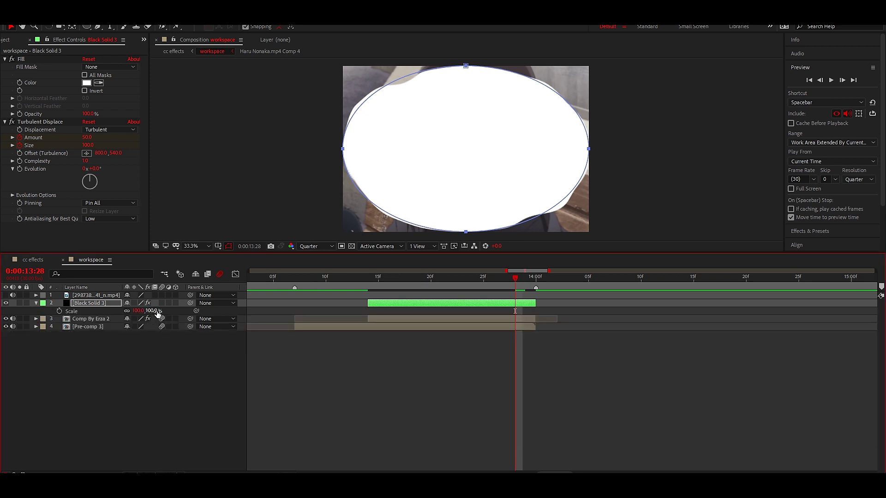
pyautogui.moveTo(153, 311); pyautogui.dragTo(176, 310)
pyautogui.click(417, 313)
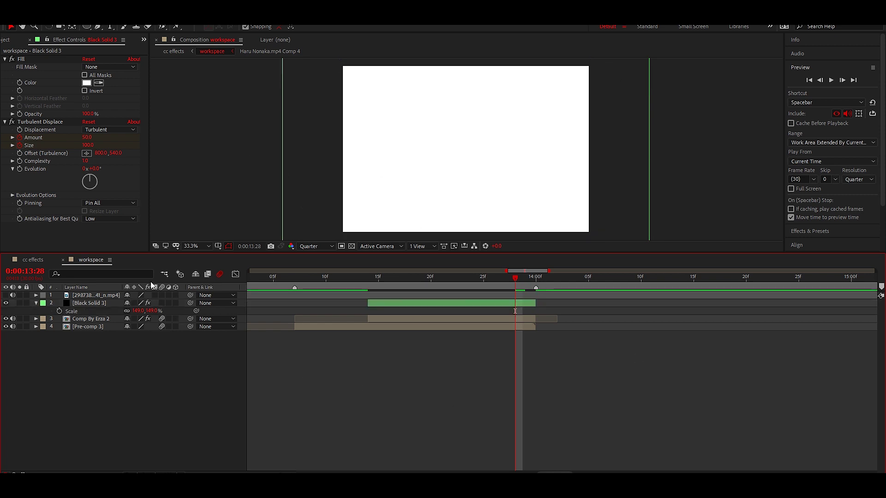
pyautogui.click(469, 302)
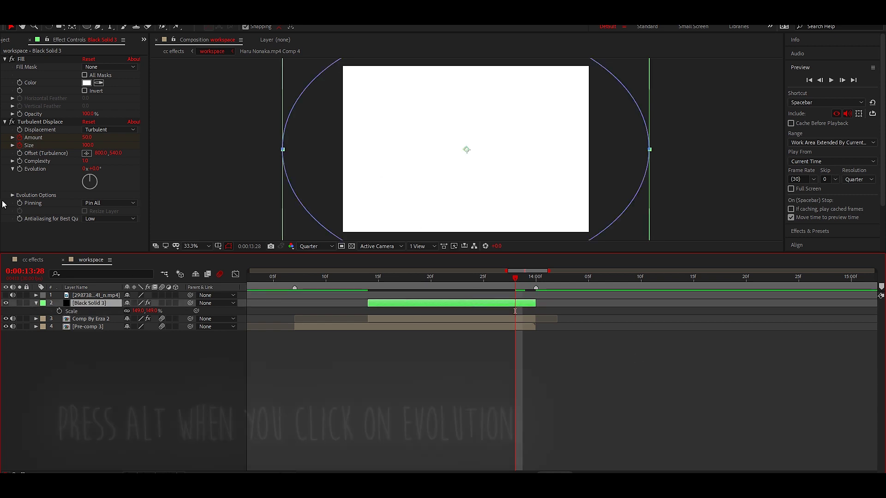
# Step: Drive Turbulent Displace Evolution with the expression time*120 and preview the churning distortion
pyautogui.keyDown('alt'); pyautogui.click(21, 170); pyautogui.keyUp('alt')
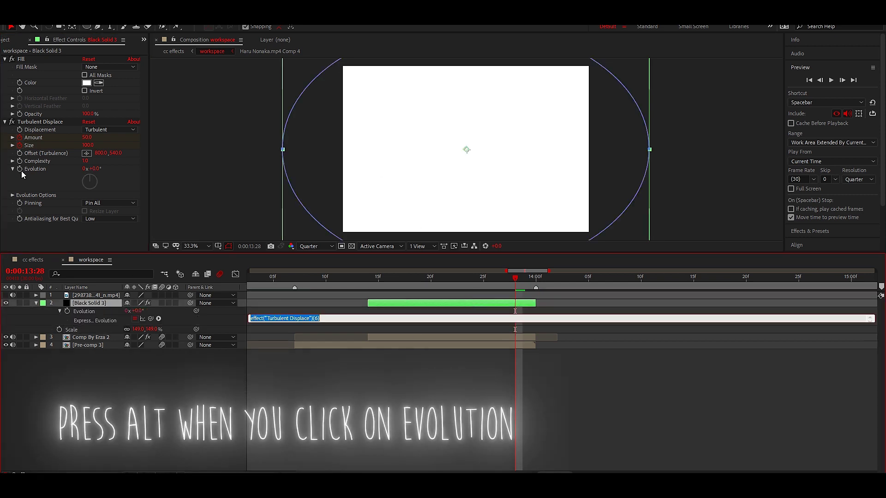
pyautogui.write('time*120')
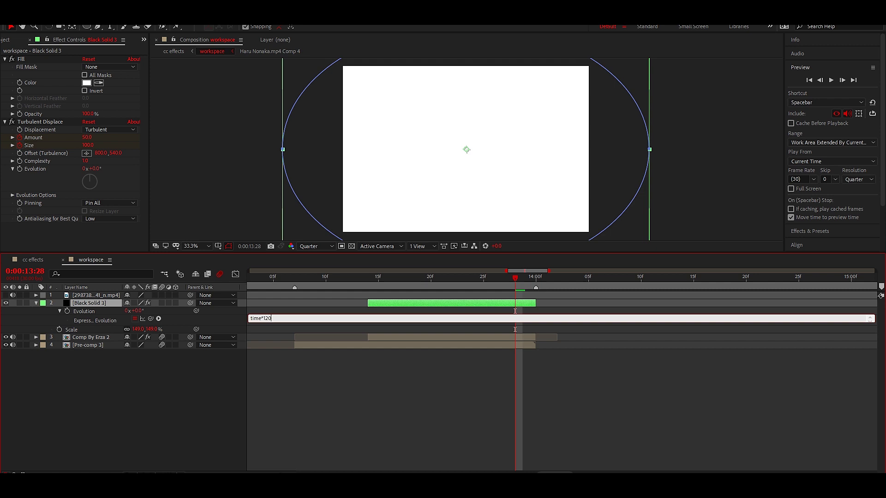
pyautogui.click(190, 383)
pyautogui.press('u')
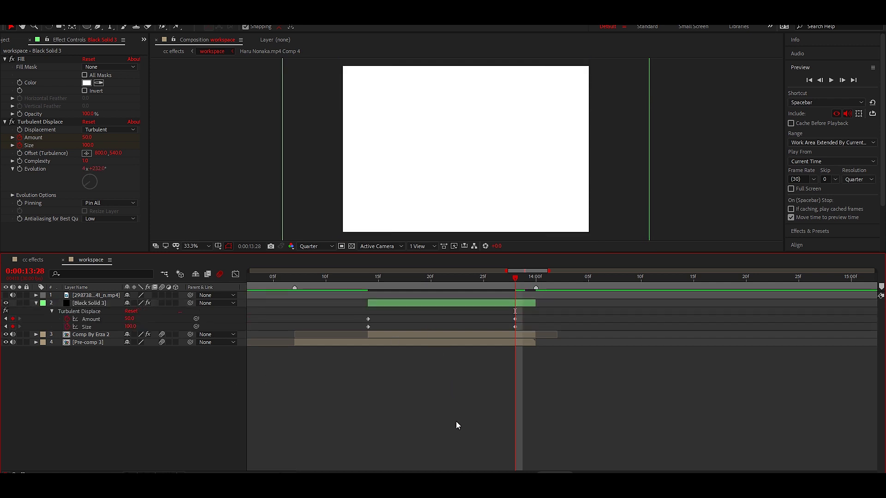
pyautogui.moveTo(493, 274)
pyautogui.mouseDown()
pyautogui.moveTo(481, 314)
pyautogui.moveTo(369, 332)
pyautogui.mouseUp()
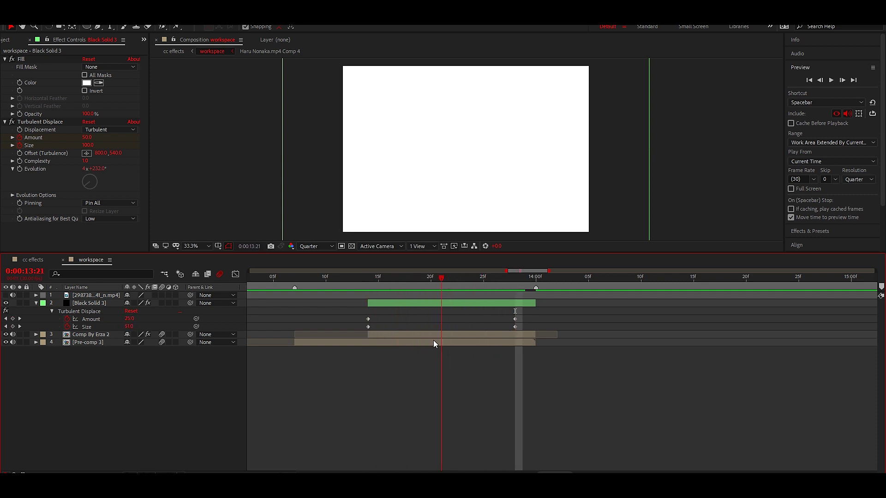
# Step: At the 13:28 keyframes, raise Amount to 1111 and Size to 784
pyautogui.moveTo(369, 328); pyautogui.dragTo(441, 340)
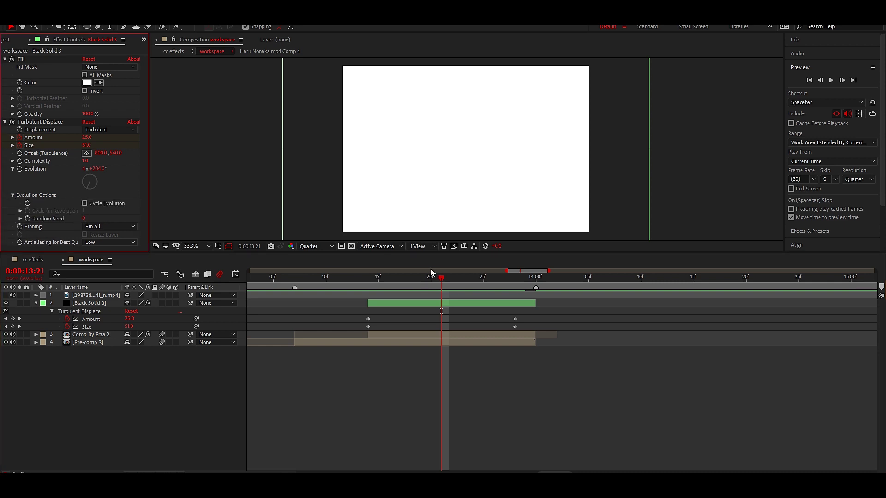
pyautogui.press('k')
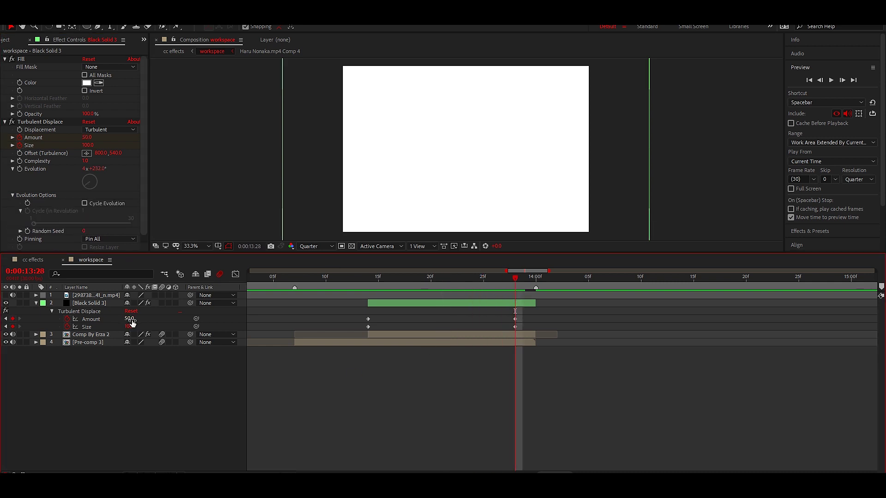
pyautogui.moveTo(132, 322); pyautogui.dragTo(193, 319)
pyautogui.moveTo(130, 326); pyautogui.dragTo(425, 330)
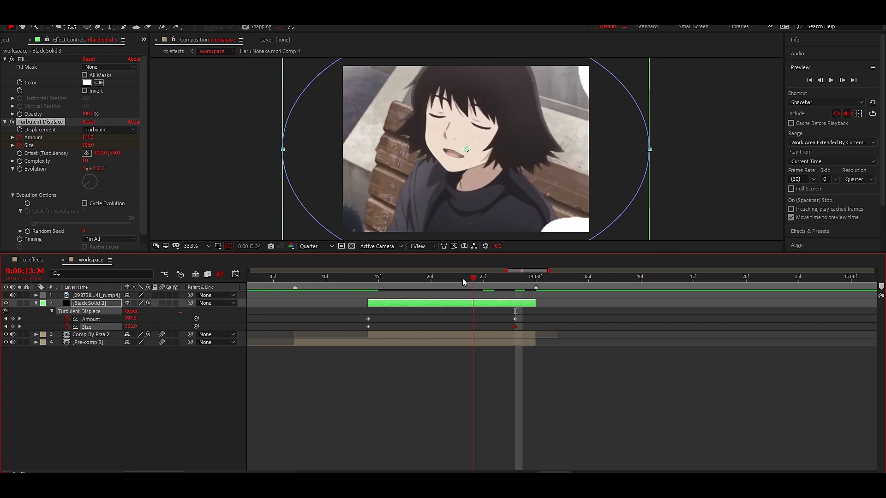
pyautogui.moveTo(463, 278)
pyautogui.mouseDown()
pyautogui.moveTo(474, 284)
pyautogui.moveTo(420, 284)
pyautogui.mouseUp()
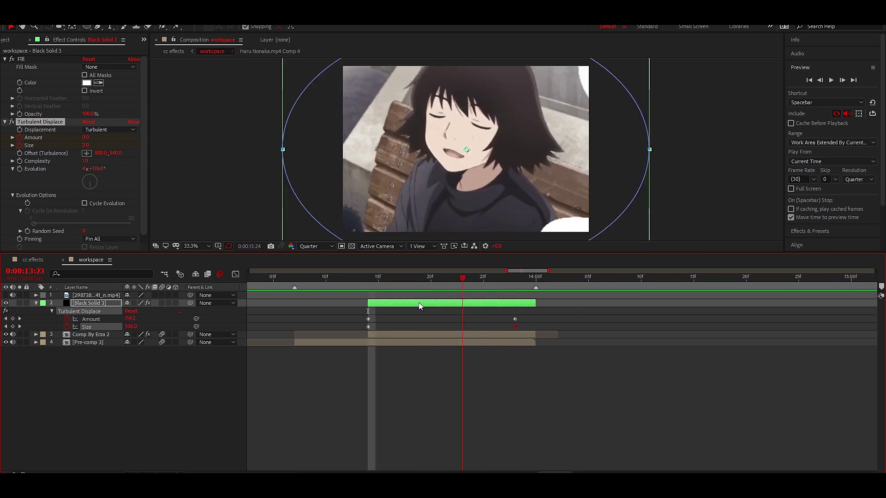
# Step: Try Random Seed values 20 and 21, scrubbing the wipe to compare shapes
pyautogui.click(388, 277)
pyautogui.click(425, 281)
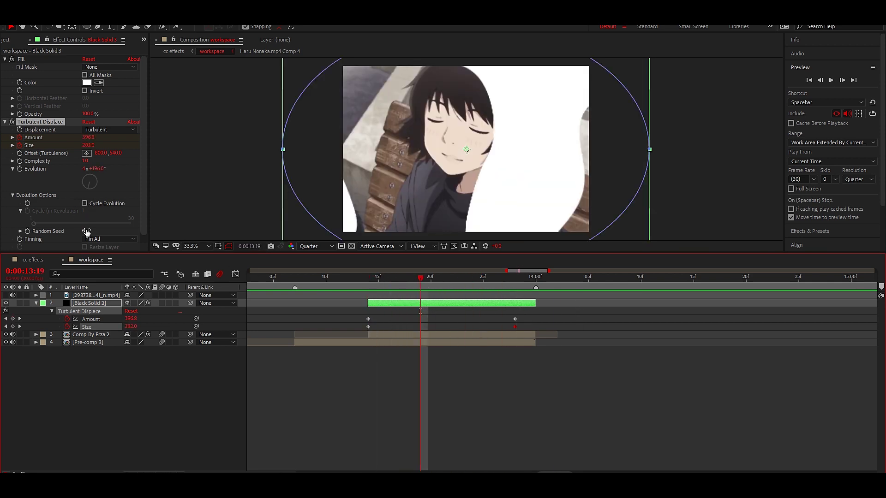
pyautogui.moveTo(84, 231); pyautogui.dragTo(81, 231)
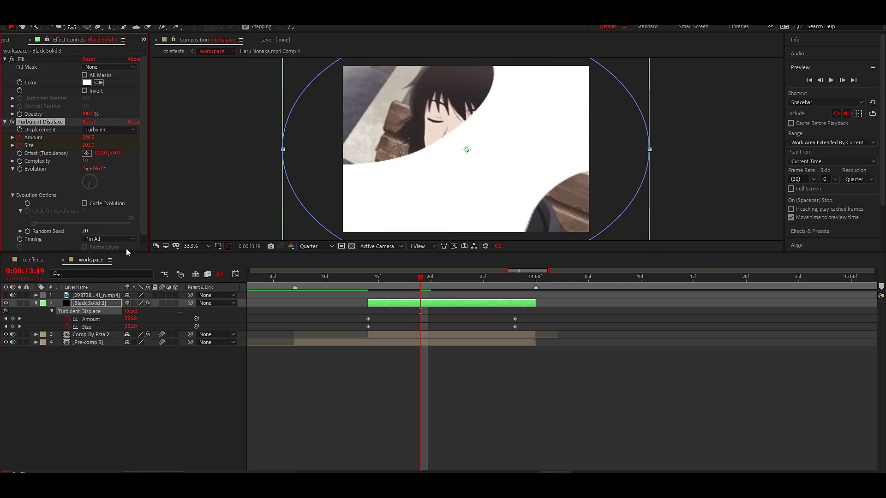
pyautogui.moveTo(387, 279)
pyautogui.mouseDown()
pyautogui.moveTo(480, 295)
pyautogui.moveTo(452, 296)
pyautogui.mouseUp()
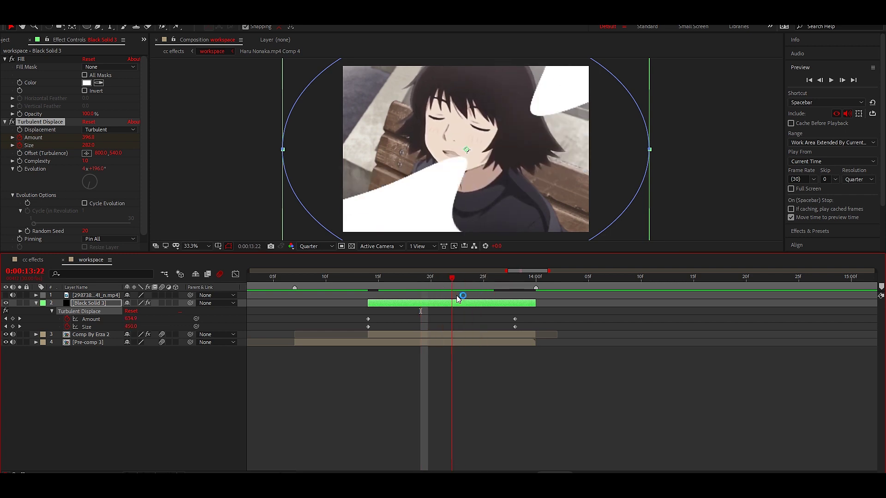
pyautogui.click(87, 231)
pyautogui.write('21')
pyautogui.press('Return')
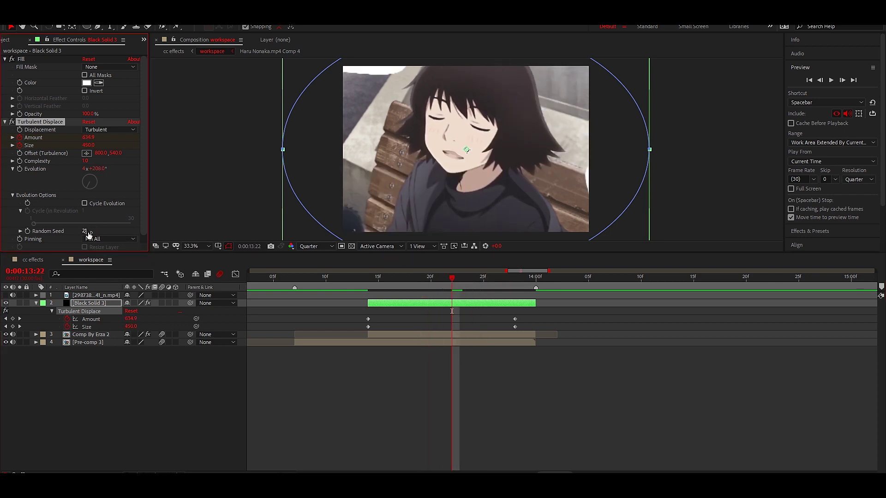
pyautogui.moveTo(444, 269); pyautogui.dragTo(435, 291)
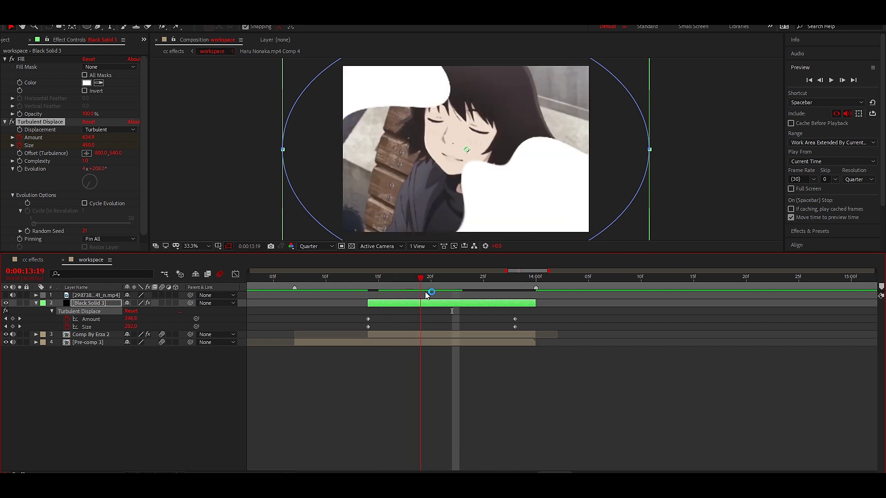
# Step: Set Random Seed to 909 and preview the wipe from 13:13
pyautogui.click(88, 231)
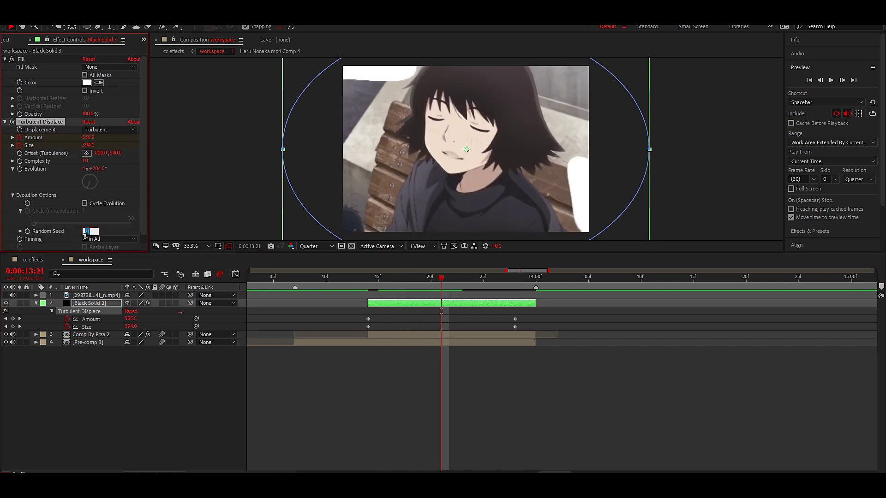
pyautogui.write('909')
pyautogui.press('Return')
pyautogui.moveTo(401, 279)
pyautogui.mouseDown()
pyautogui.moveTo(433, 307)
pyautogui.moveTo(363, 286)
pyautogui.mouseUp()
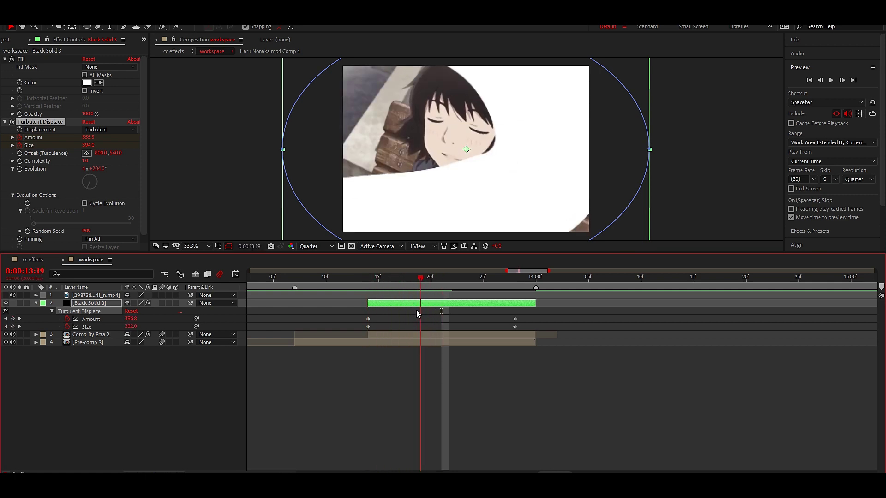
pyautogui.press('space')
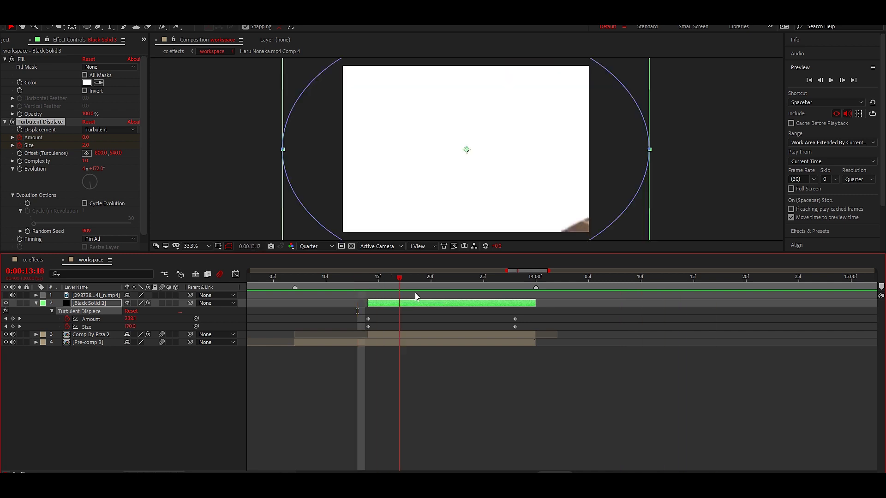
# Step: Set the end keyframe to Size 1000 and Amount 2103
pyautogui.press('space')
pyautogui.click(131, 327)
pyautogui.write('1000')
pyautogui.press('Return')
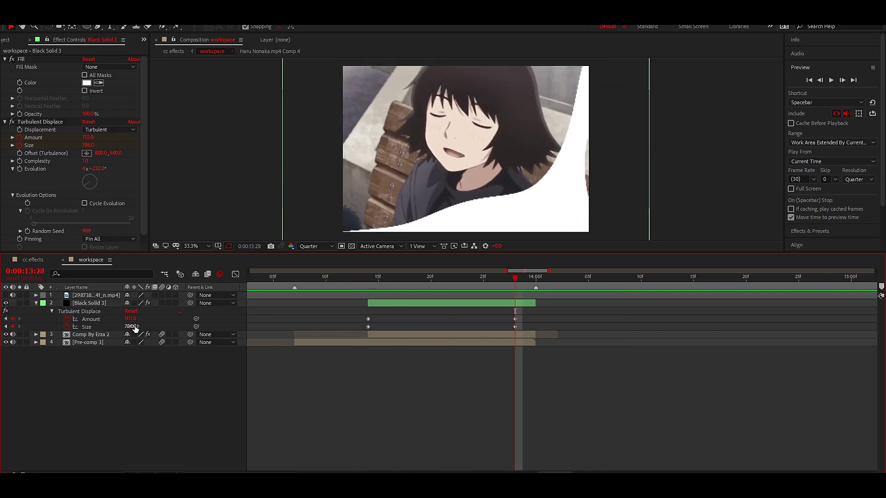
pyautogui.moveTo(133, 319); pyautogui.dragTo(508, 320)
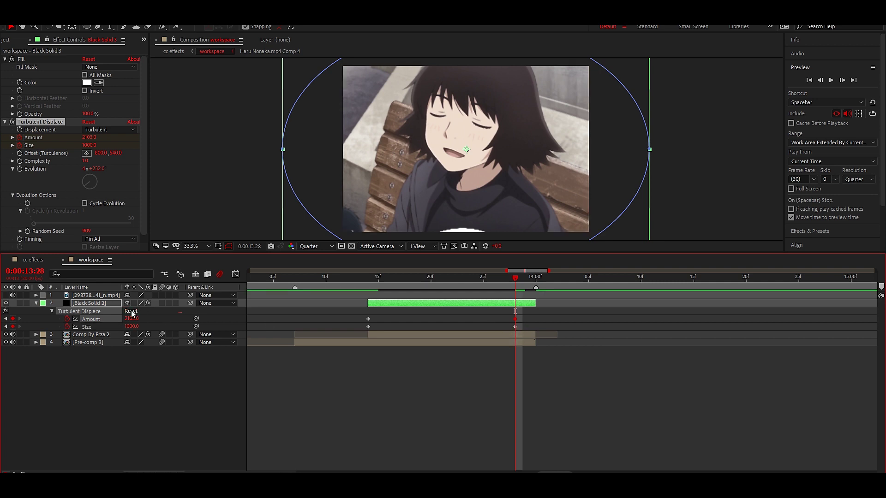
# Step: Scale the solid to 163% and trim its out point to 13:28
pyautogui.press('s')
pyautogui.moveTo(137, 311)
pyautogui.mouseDown()
pyautogui.moveTo(510, 304)
pyautogui.moveTo(374, 297)
pyautogui.moveTo(417, 286)
pyautogui.moveTo(472, 318)
pyautogui.moveTo(504, 321)
pyautogui.moveTo(504, 314)
pyautogui.mouseUp()
pyautogui.hotkey('alt', ']')
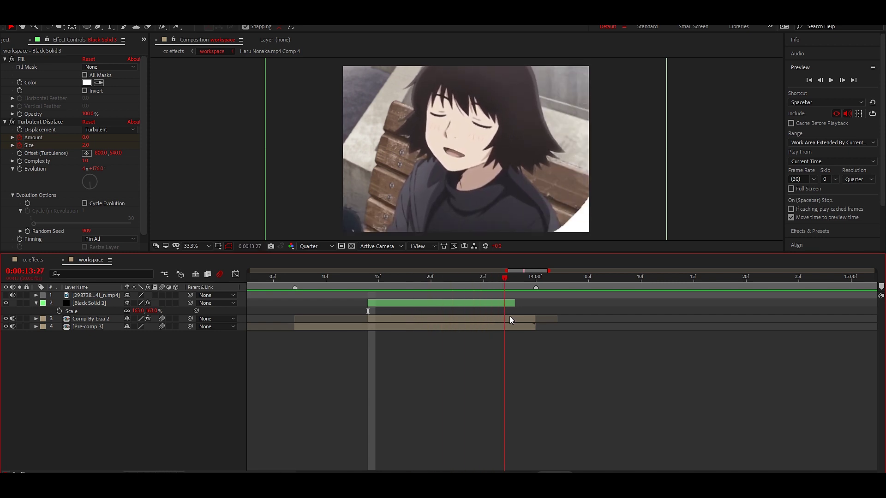
# Step: Reveal Black Solid 3's keyframes, replay the wipe from 13:15, then collapse them
pyautogui.click(502, 304)
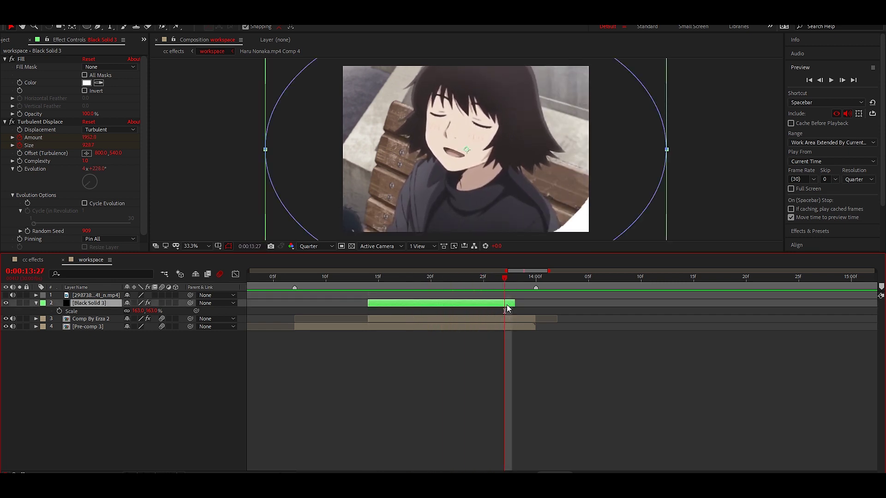
pyautogui.press('u')
pyautogui.press('pagedown')
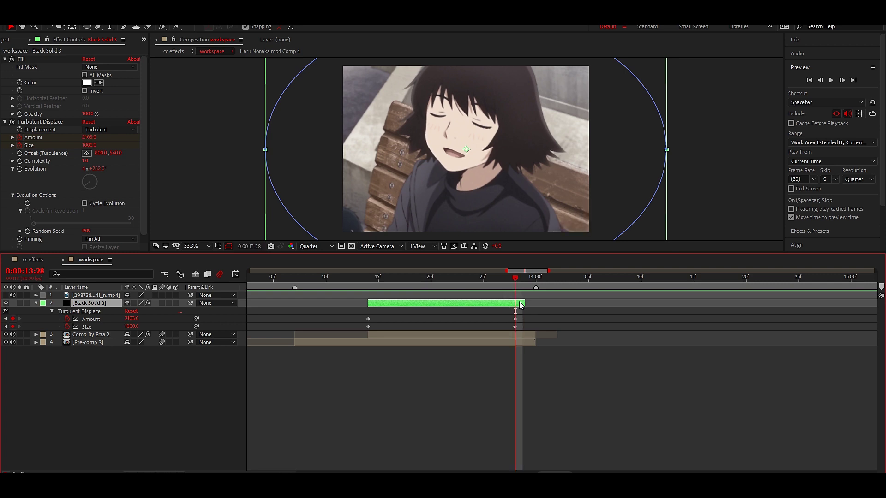
pyautogui.moveTo(508, 282); pyautogui.dragTo(378, 282)
pyautogui.press('space')
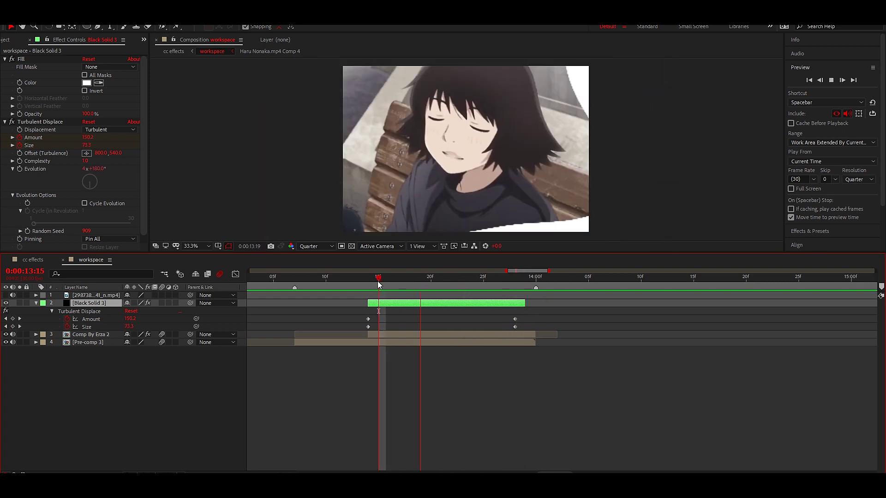
pyautogui.click(482, 425)
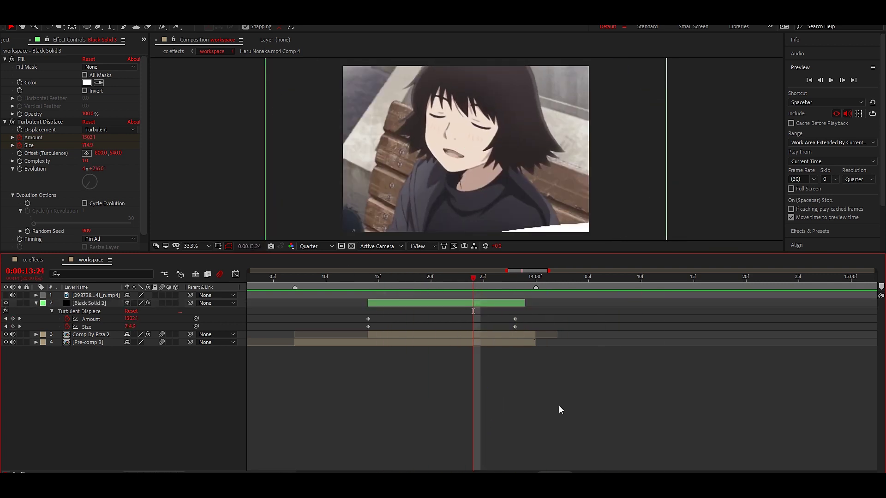
pyautogui.press('u')
# Step: Check the solid's final frames around 13:23–13:25, then return to the wipe's start
pyautogui.click(486, 283)
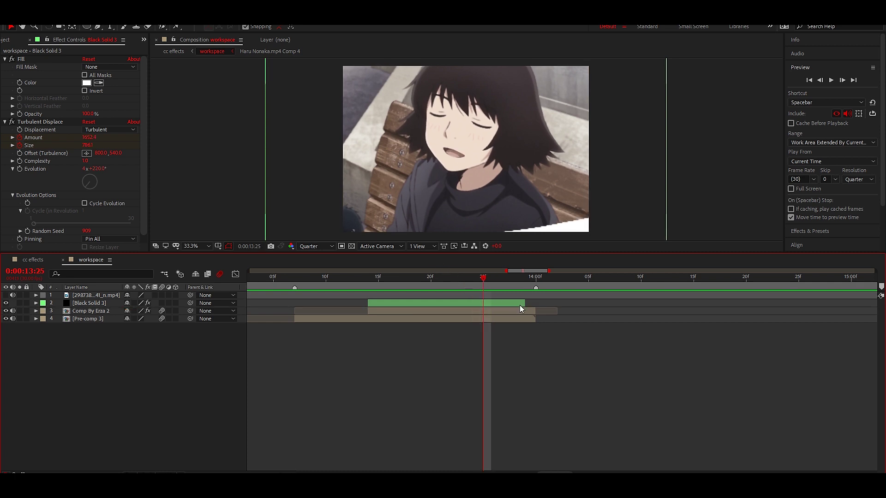
pyautogui.click(528, 303)
pyautogui.press('o')
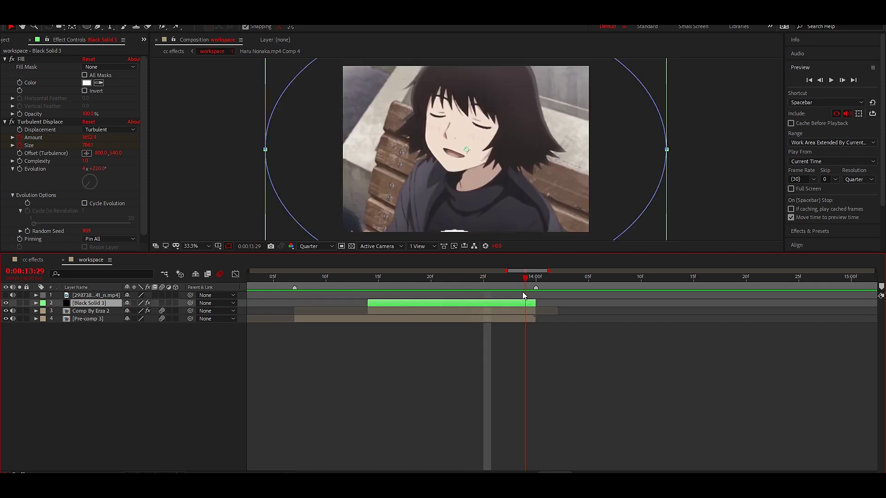
pyautogui.press('pageup')
pyautogui.press('pageup')
pyautogui.press('pageup')
pyautogui.press('pageup')
pyautogui.press('pageup')
pyautogui.click(477, 326)
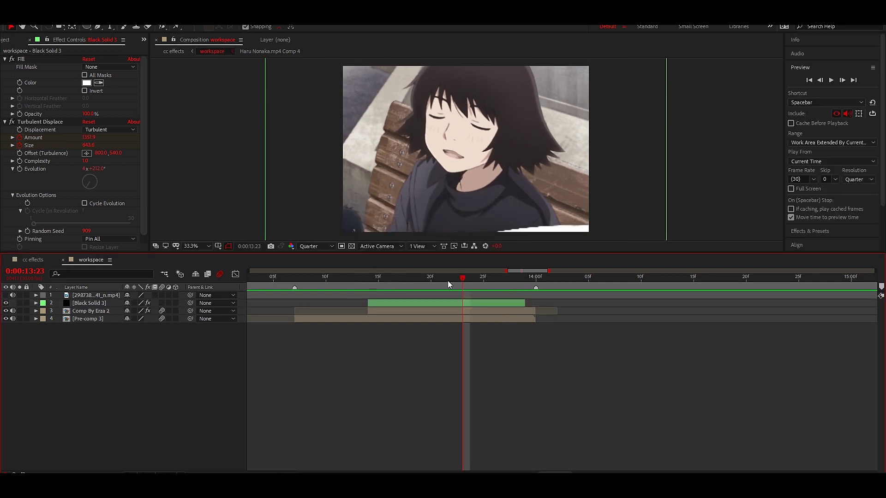
pyautogui.moveTo(447, 280); pyautogui.dragTo(371, 289)
pyautogui.click(383, 312)
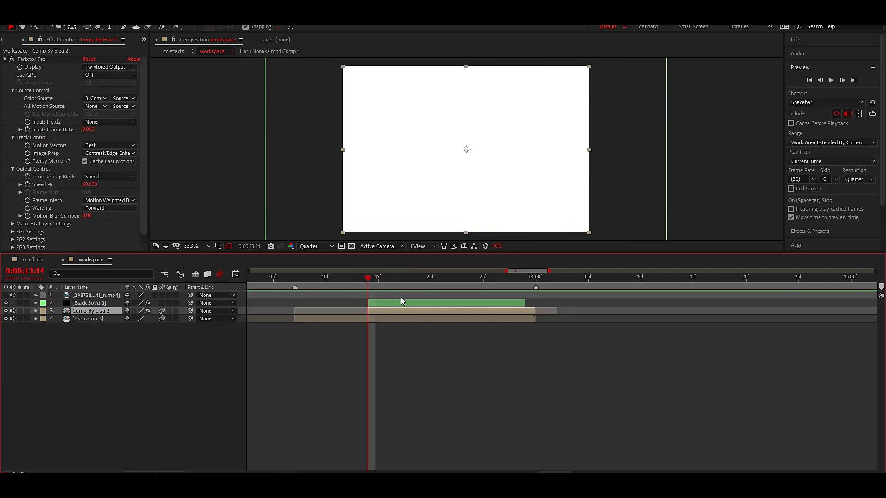
# Step: Change the Turbulent Displace Random Seed to 800 and scrub through the wipe
pyautogui.click(400, 302)
pyautogui.click(89, 231)
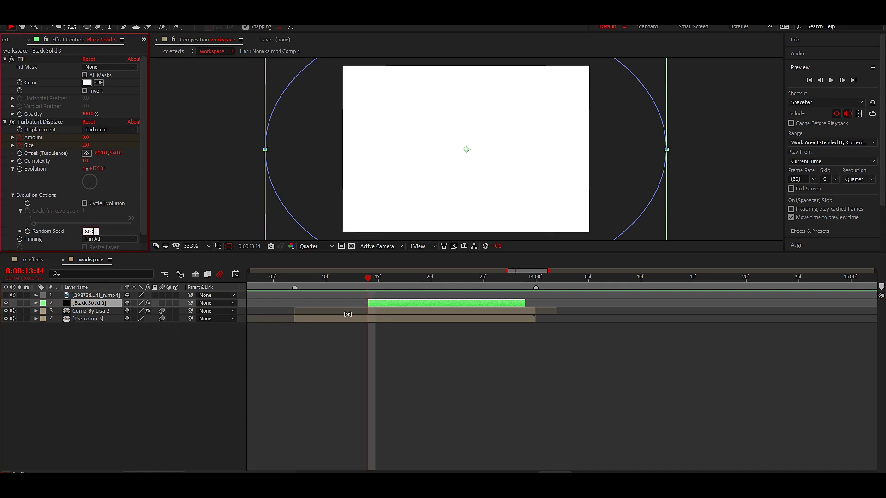
pyautogui.press('Return')
pyautogui.moveTo(383, 279)
pyautogui.mouseDown()
pyautogui.moveTo(434, 296)
pyautogui.moveTo(374, 285)
pyautogui.mouseUp()
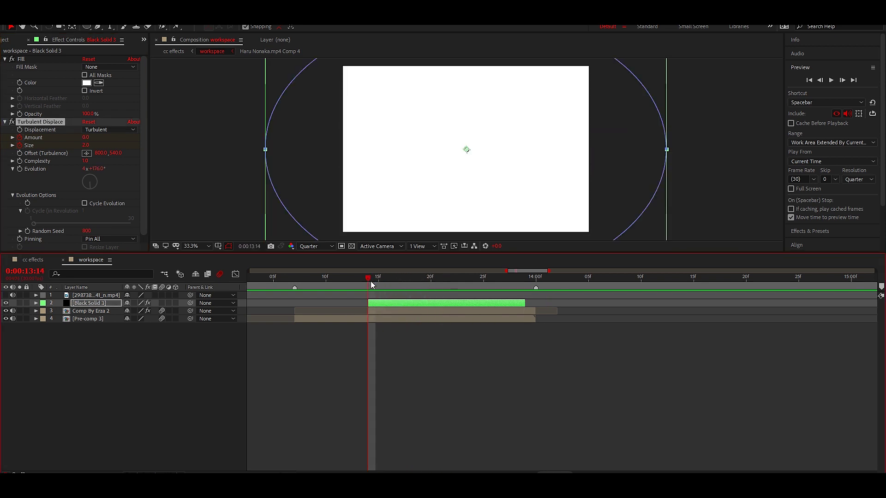
pyautogui.moveTo(374, 285)
pyautogui.mouseDown()
pyautogui.moveTo(421, 299)
pyautogui.moveTo(420, 277)
pyautogui.mouseUp()
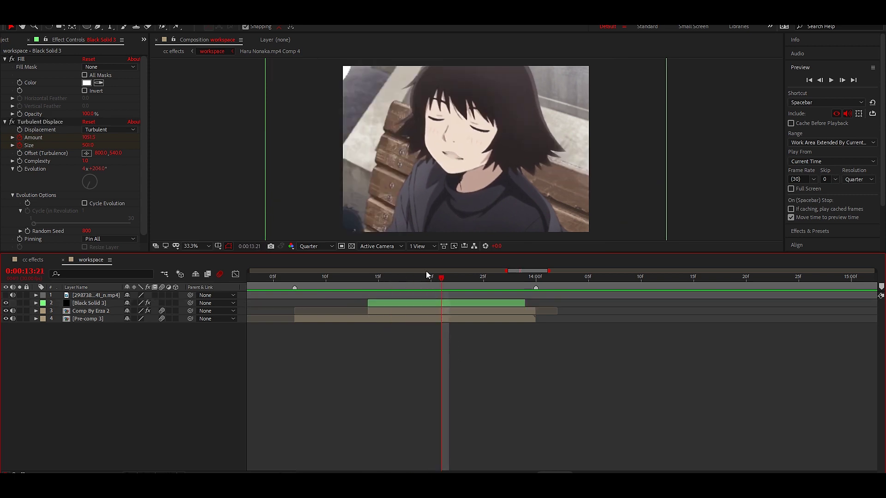
# Step: Show the blending Mode and TrkMat columns in the timeline
pyautogui.click(426, 303)
pyautogui.click(248, 397)
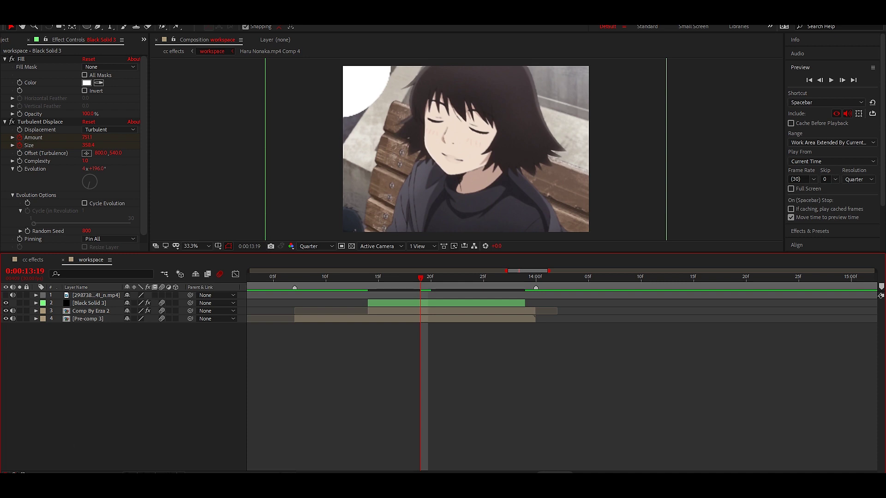
pyautogui.click(14, 473)
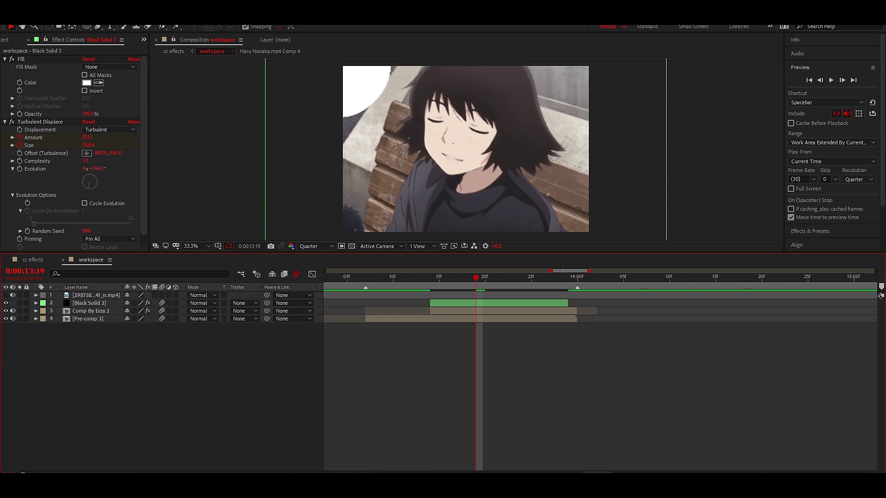
# Step: Set Comp By Erza 2's track matte to Alpha Inverted Matte "[Black Solid 3]" and scrub back to review the wipe
pyautogui.click(480, 310)
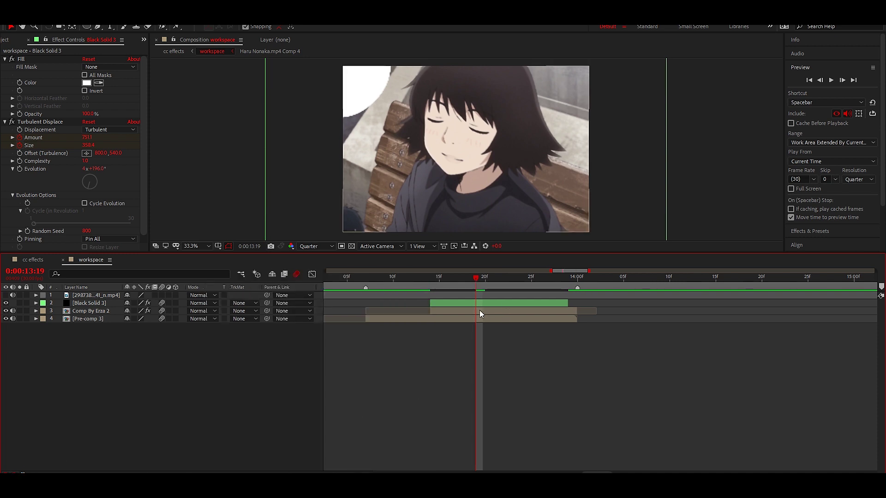
pyautogui.click(241, 313)
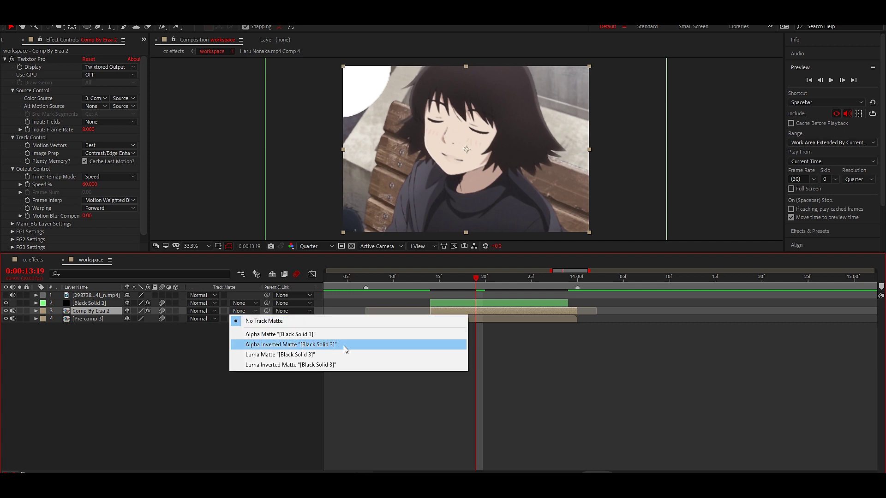
pyautogui.click(321, 344)
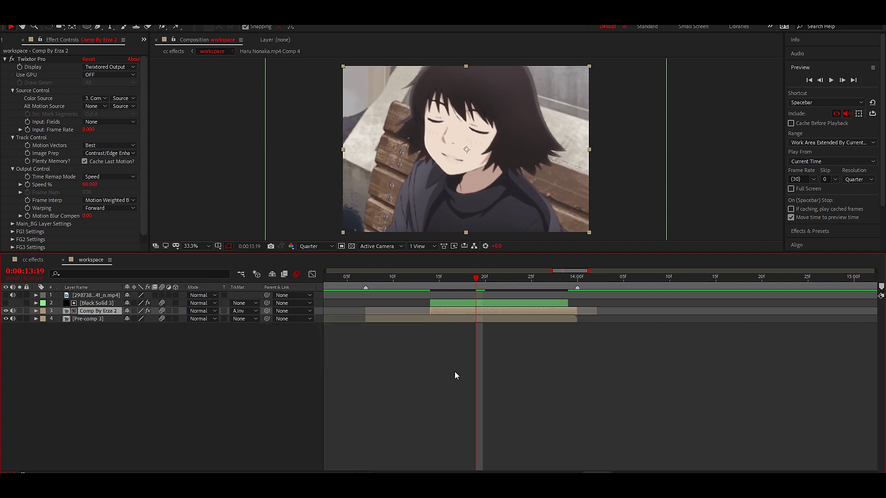
pyautogui.moveTo(466, 283); pyautogui.dragTo(410, 290)
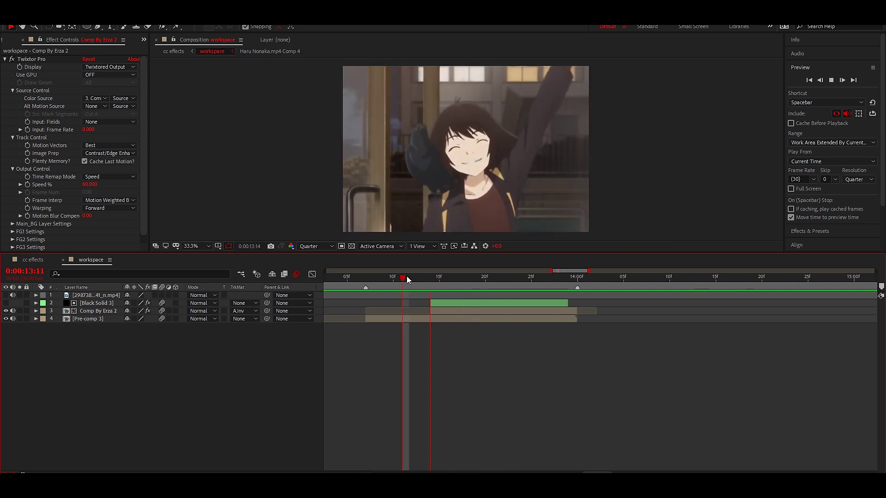
pyautogui.press('space')
pyautogui.moveTo(406, 276)
pyautogui.mouseDown()
pyautogui.moveTo(392, 283)
pyautogui.moveTo(515, 350)
pyautogui.moveTo(502, 345)
pyautogui.mouseUp()
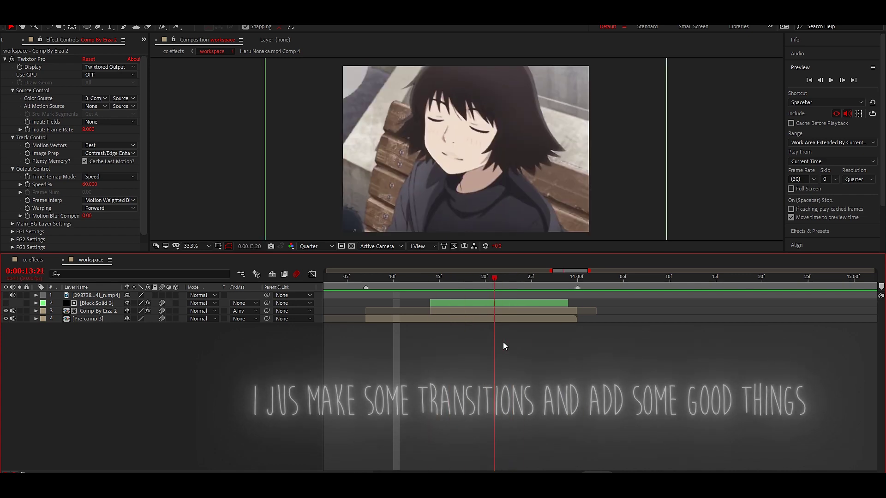